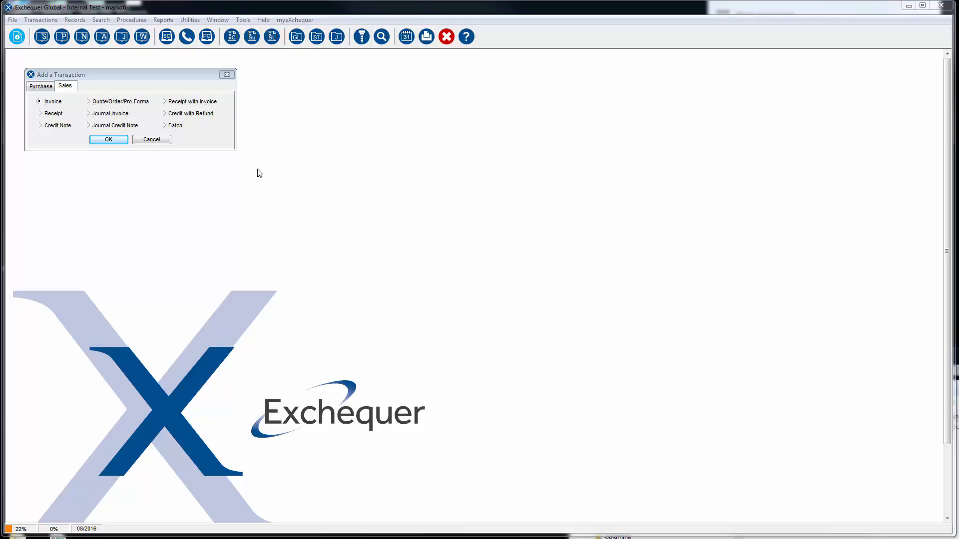
Step: Create a new sales quote/order/pro-forma transaction for the customer A B Applications Limited
left_click(106, 102)
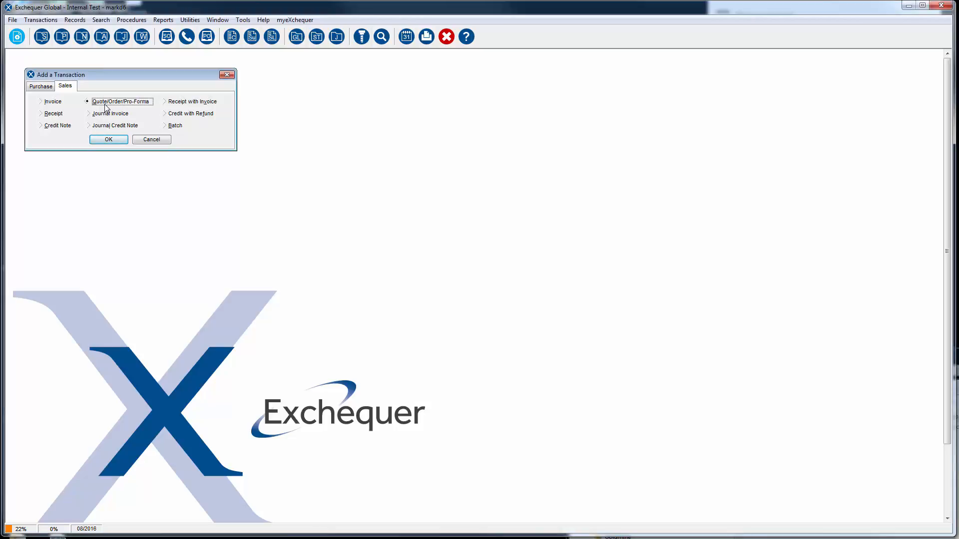
left_click(108, 140)
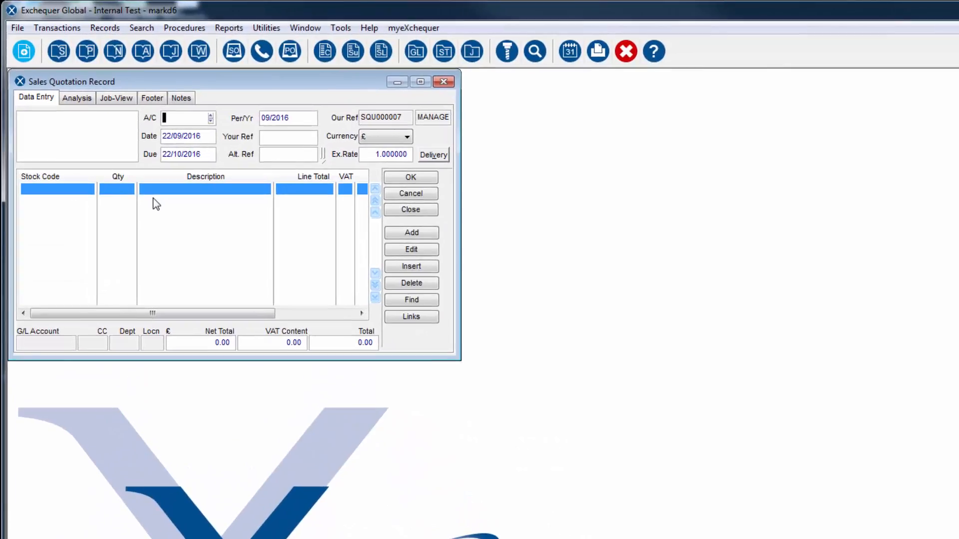
type("abap")
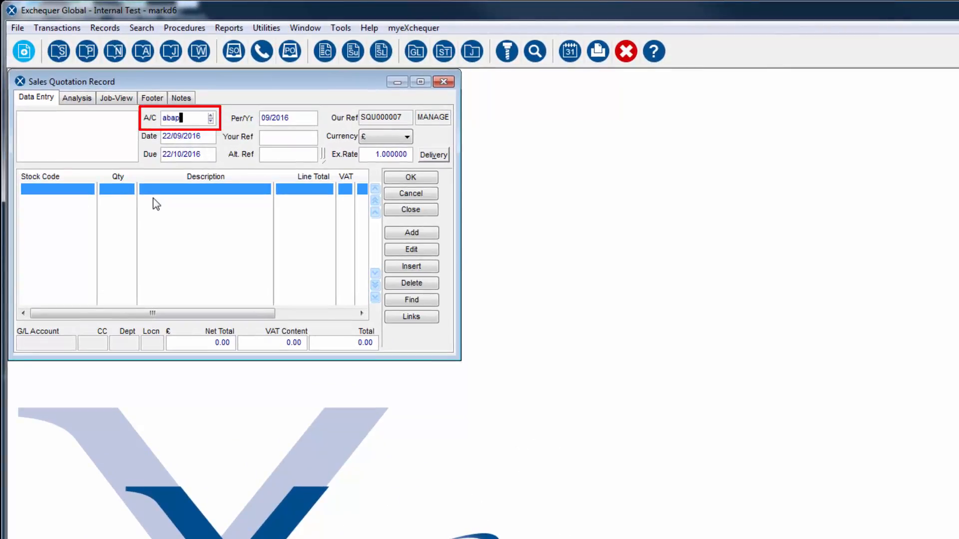
key("Tab")
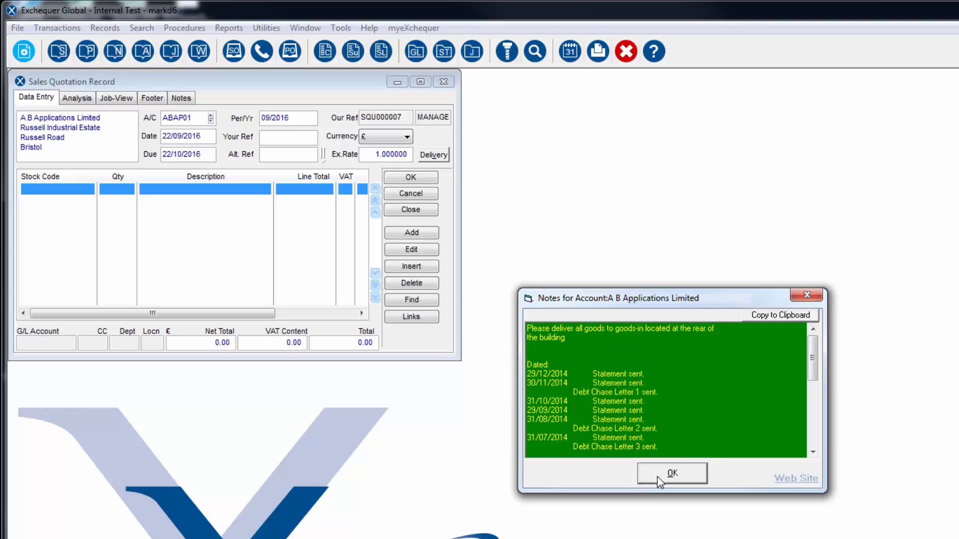
Step: Read the general delivery note and the dated entries in the account notes for A B Applications Limited, and dismiss them
left_click_drag(574, 341, 520, 327)
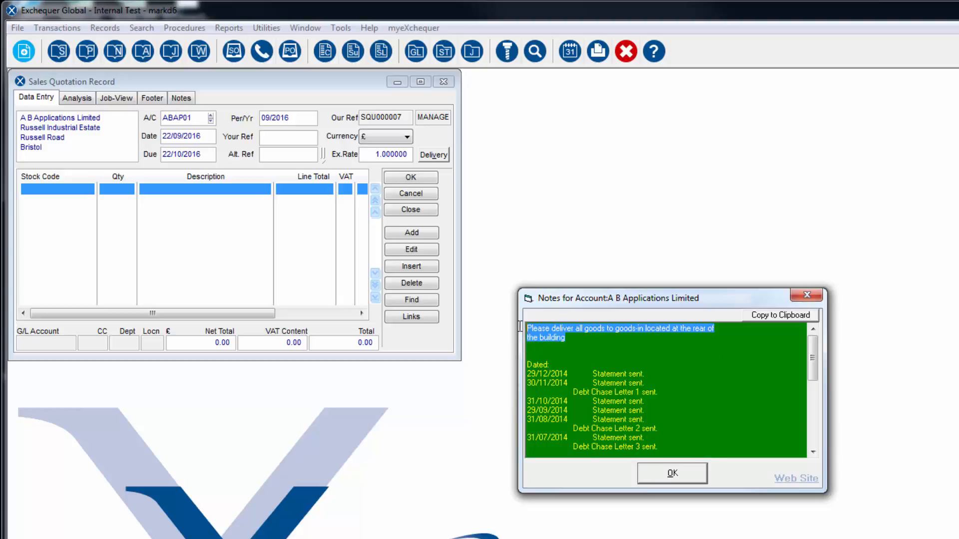
left_click_drag(528, 363, 562, 457)
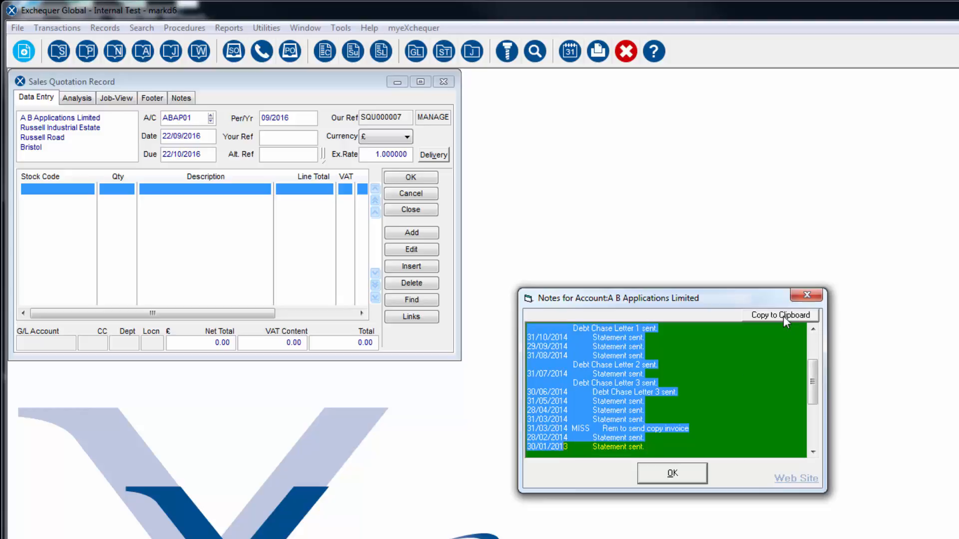
left_click(673, 474)
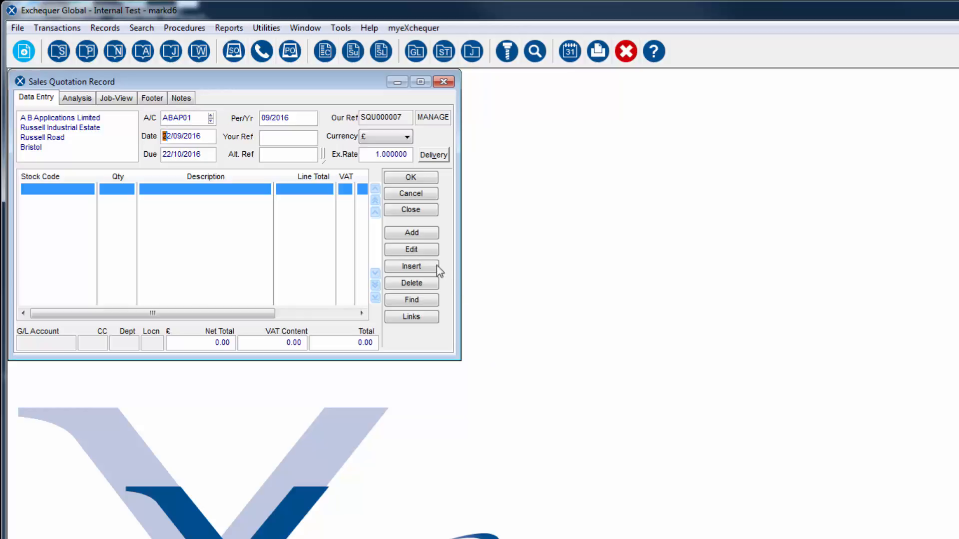
Step: Add a transaction line to the quotation with the stock code ALARMSYS-DOM-1
left_click(417, 233)
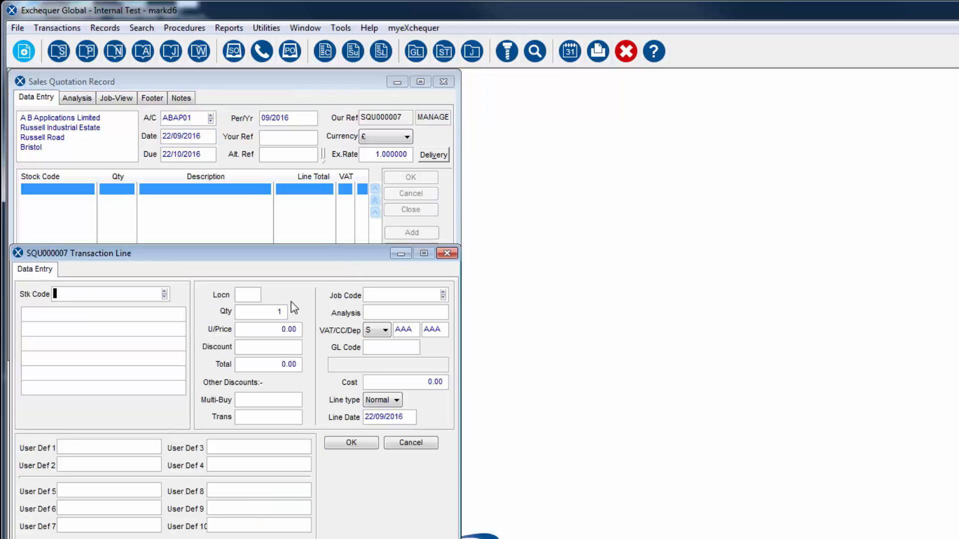
type("al")
key("Tab")
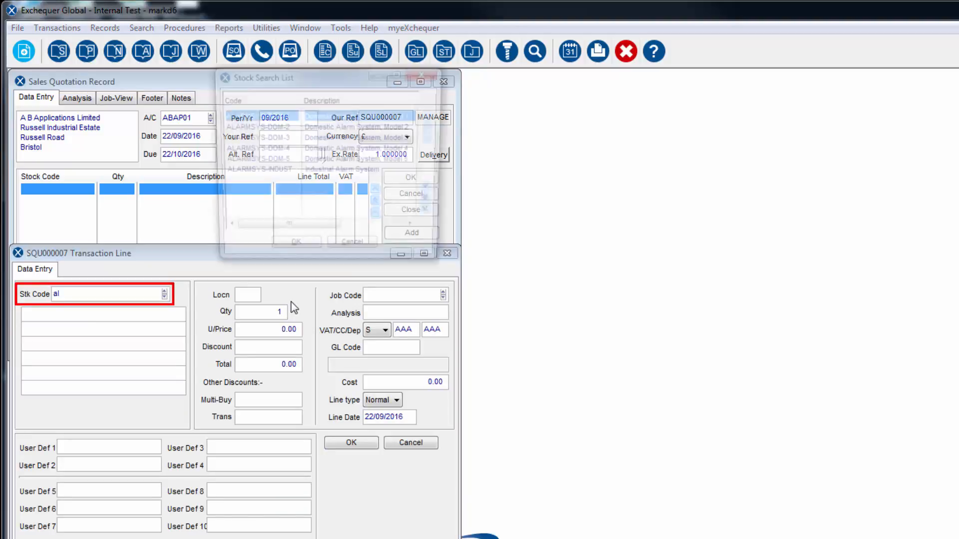
key("Return")
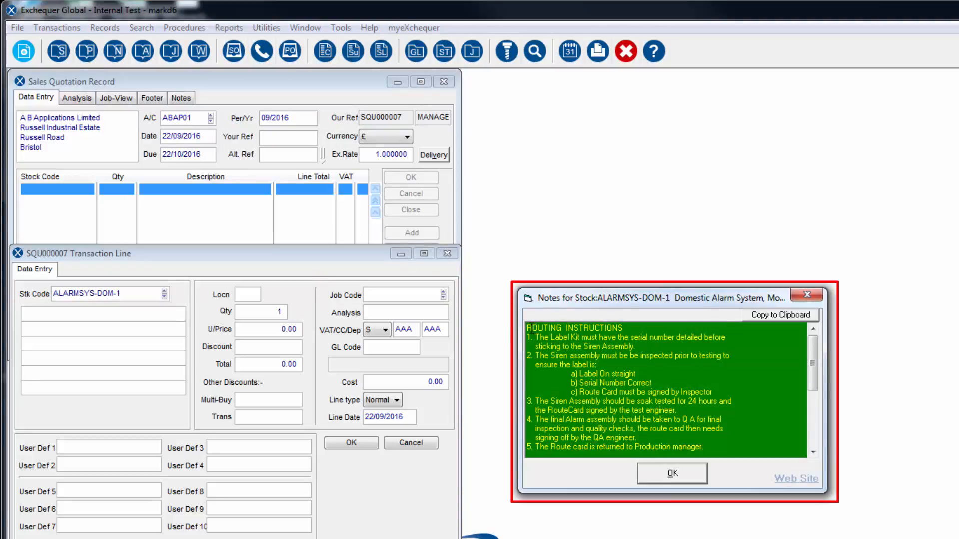
Step: Read through the stock notes for ALARMSYS-DOM-1, dismiss them and save the quotation line
left_click_drag(527, 332, 665, 410)
left_click_drag(812, 385, 810, 439)
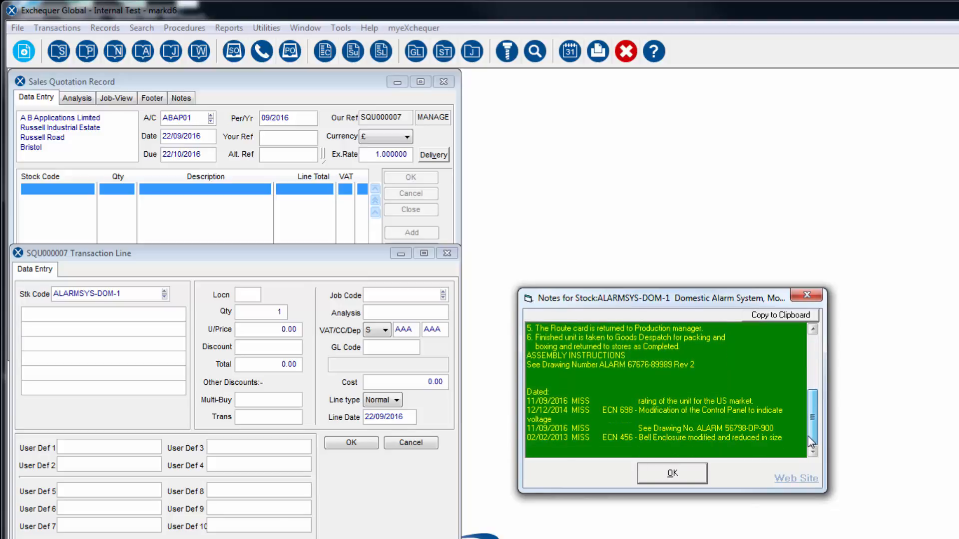
left_click(679, 474)
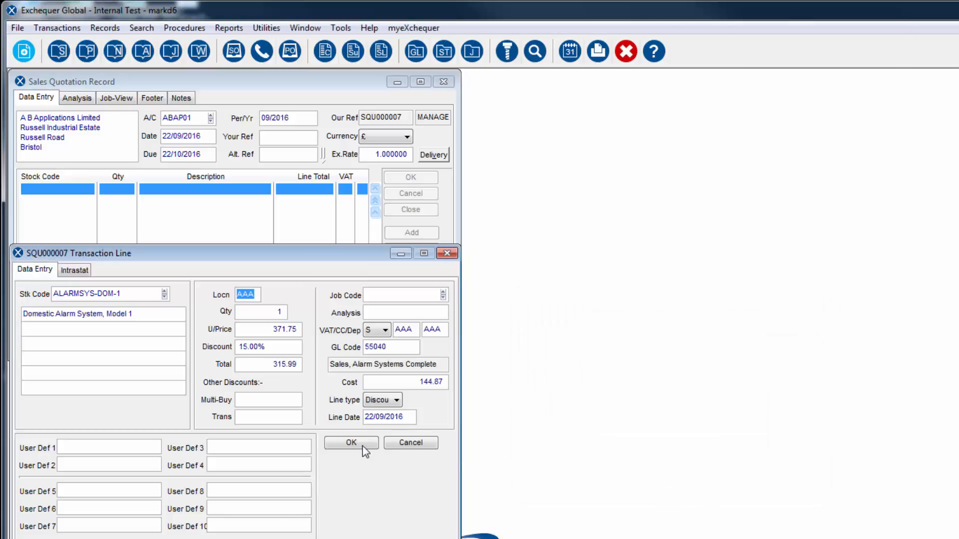
left_click(363, 446)
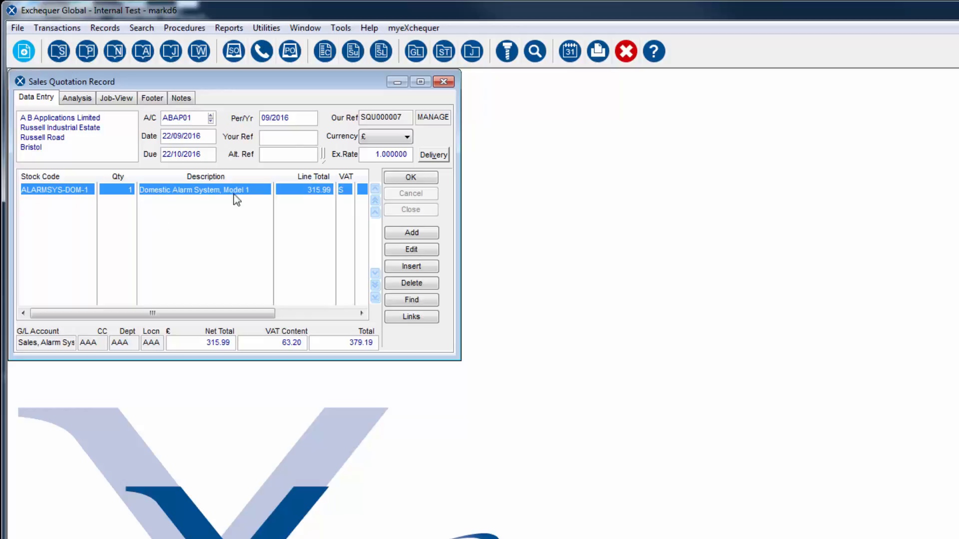
Step: Open the customer record of A B Applications Limited and review its dated notes and general notes
left_click(325, 51)
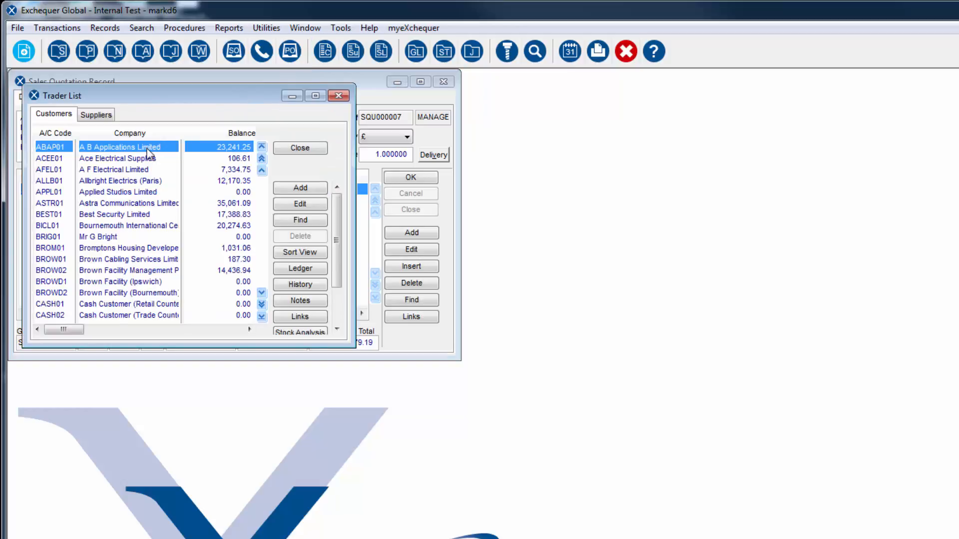
double_click(149, 155)
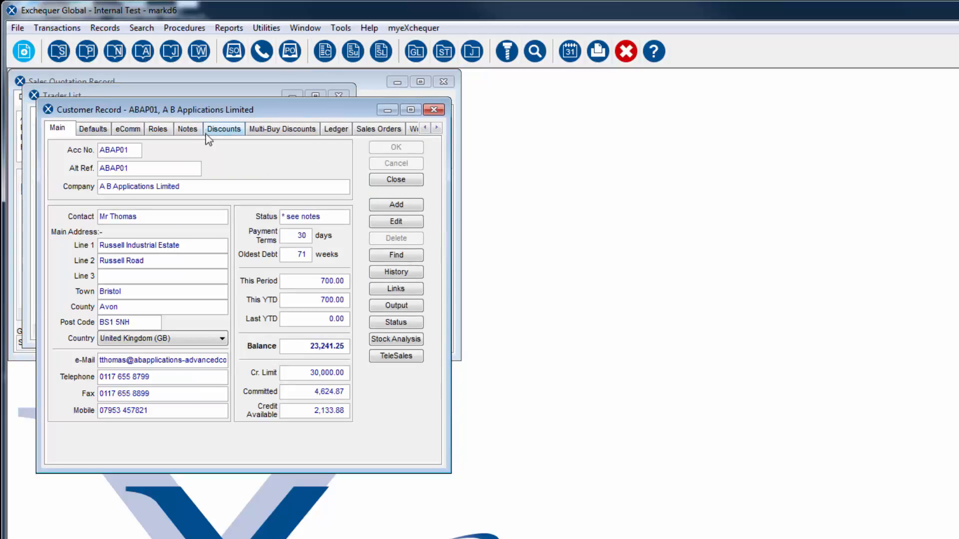
left_click(190, 130)
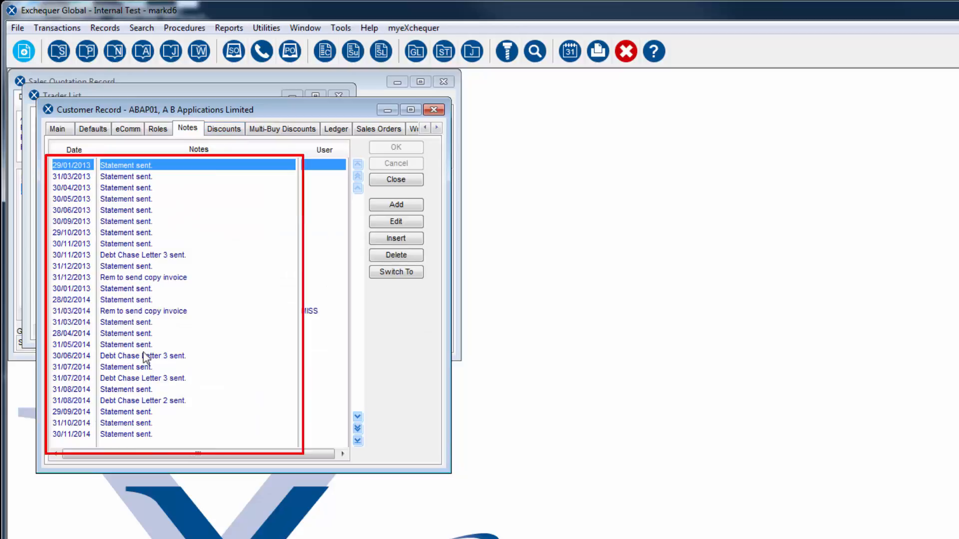
left_click(398, 276)
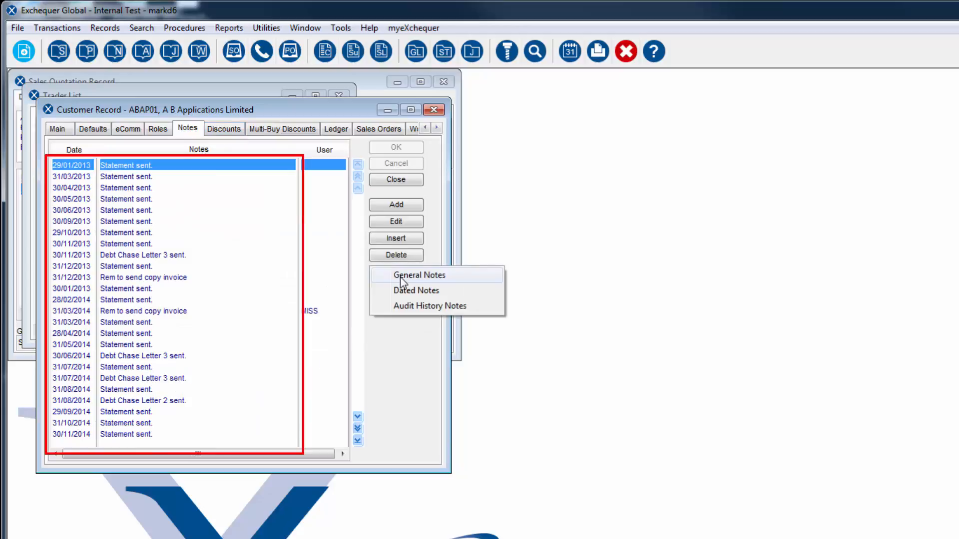
left_click(402, 277)
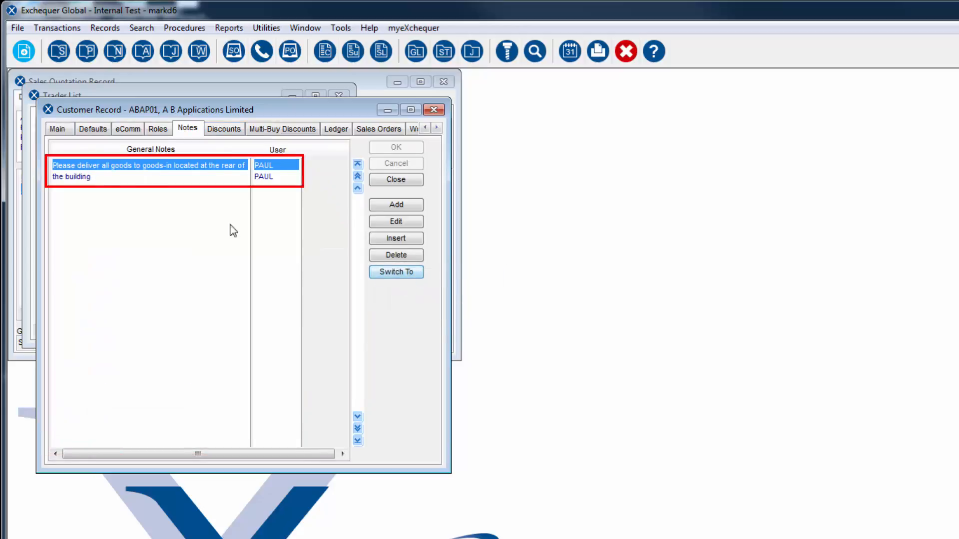
left_click(94, 179)
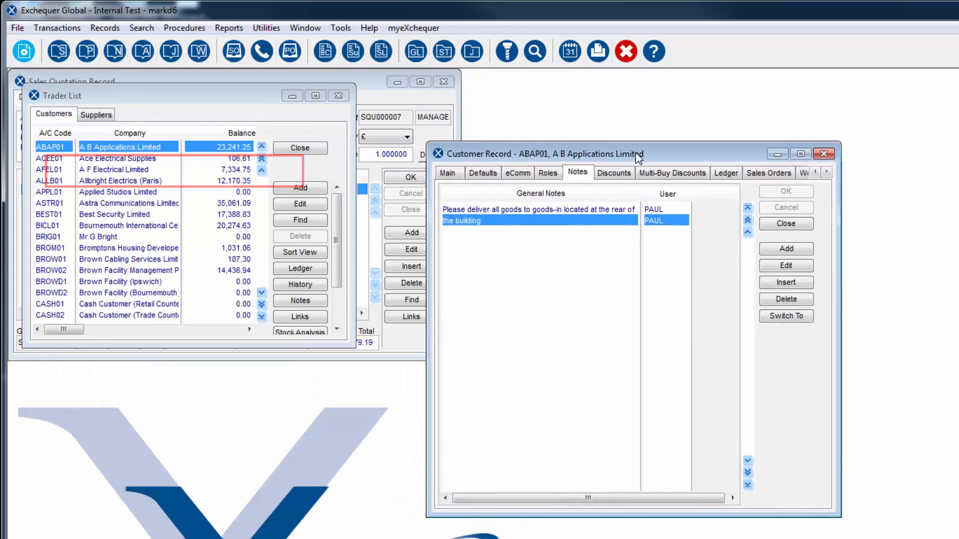
Step: Review the dated and general notes on the ALARMSYS-DOM-1 stock record, and close the stock record, stock list and customer record
left_click(382, 52)
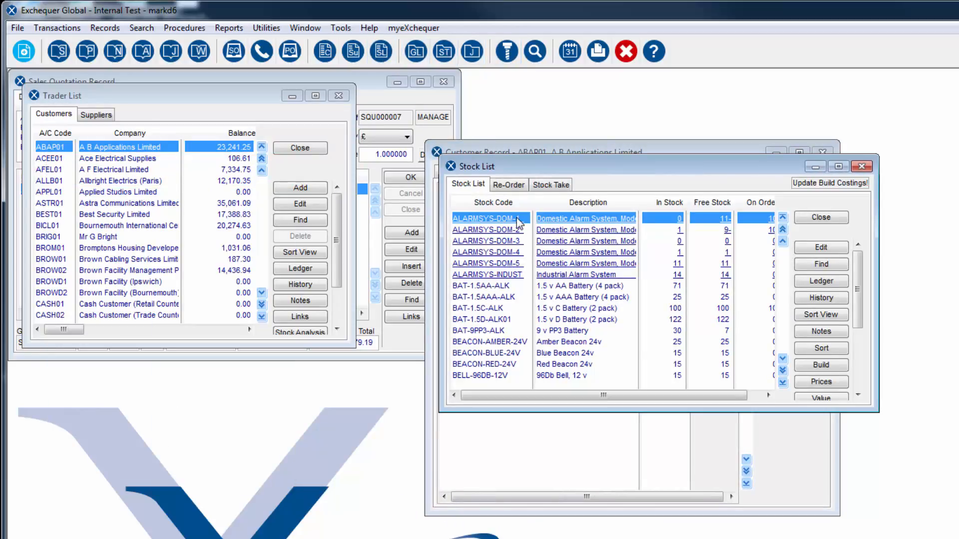
double_click(518, 220)
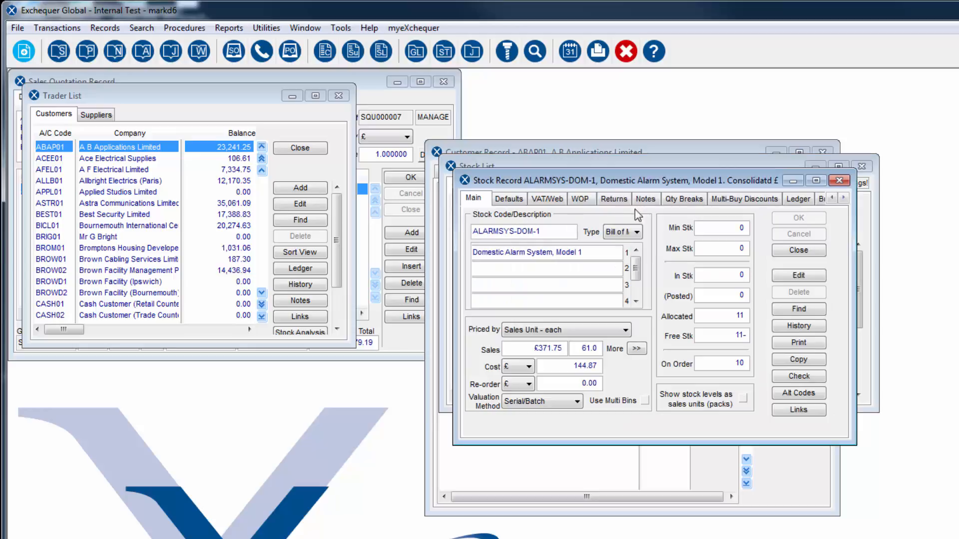
left_click(645, 199)
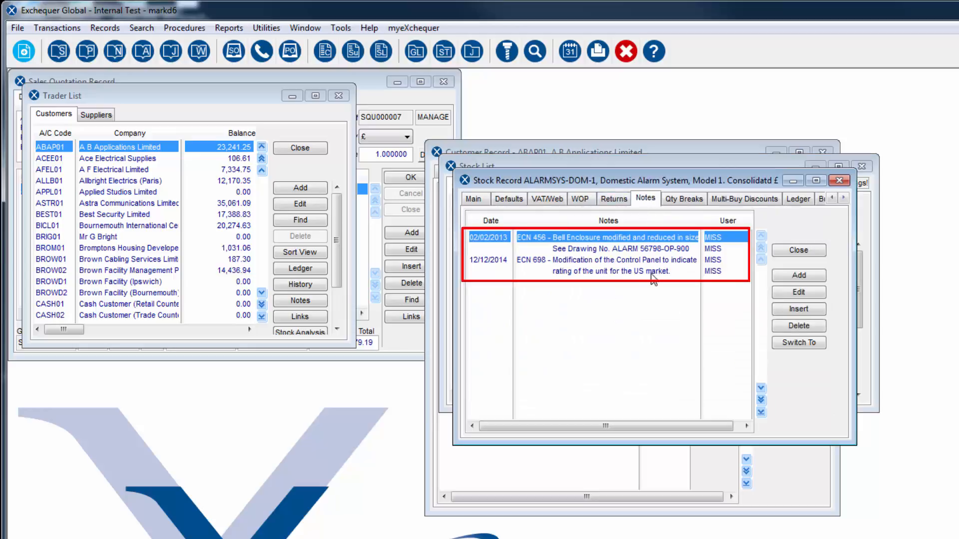
left_click(803, 344)
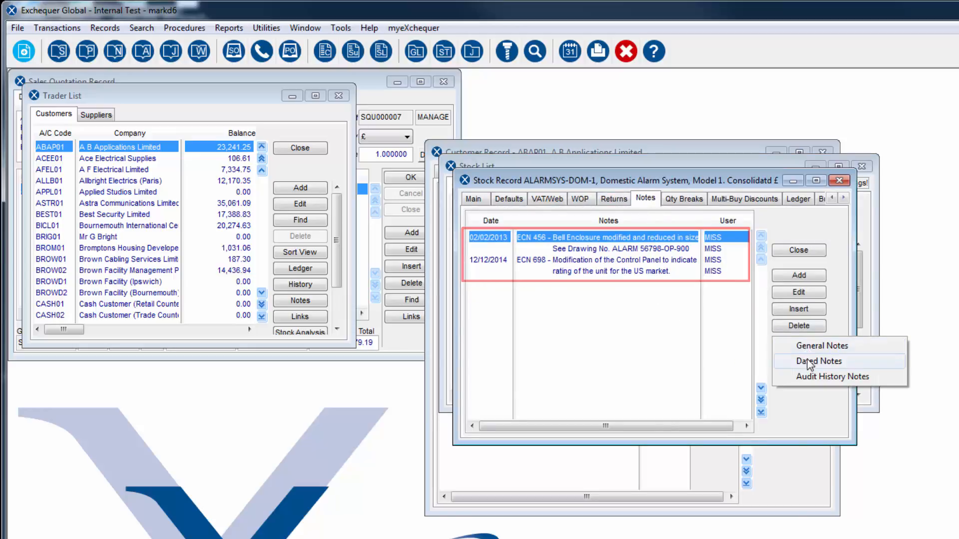
left_click(814, 347)
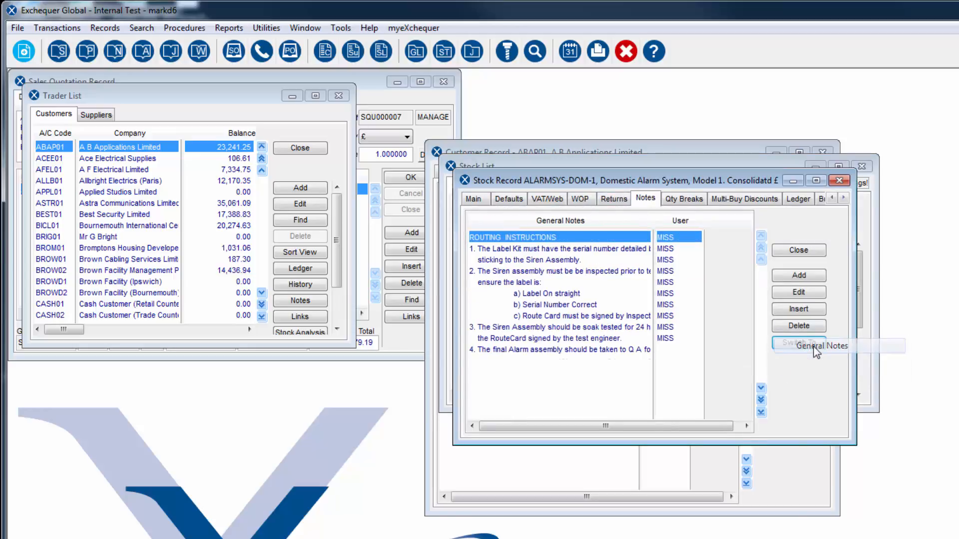
left_click(760, 412)
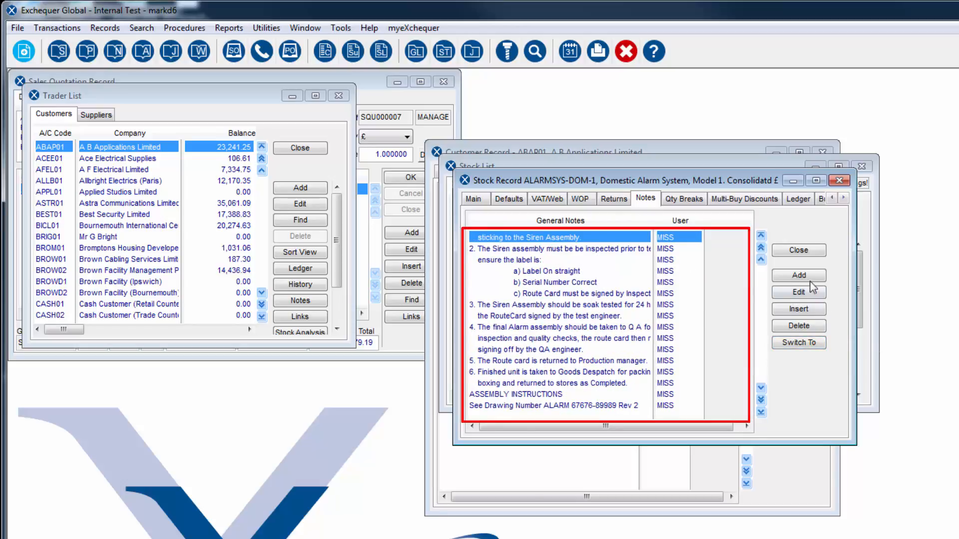
left_click(799, 251)
left_click(826, 220)
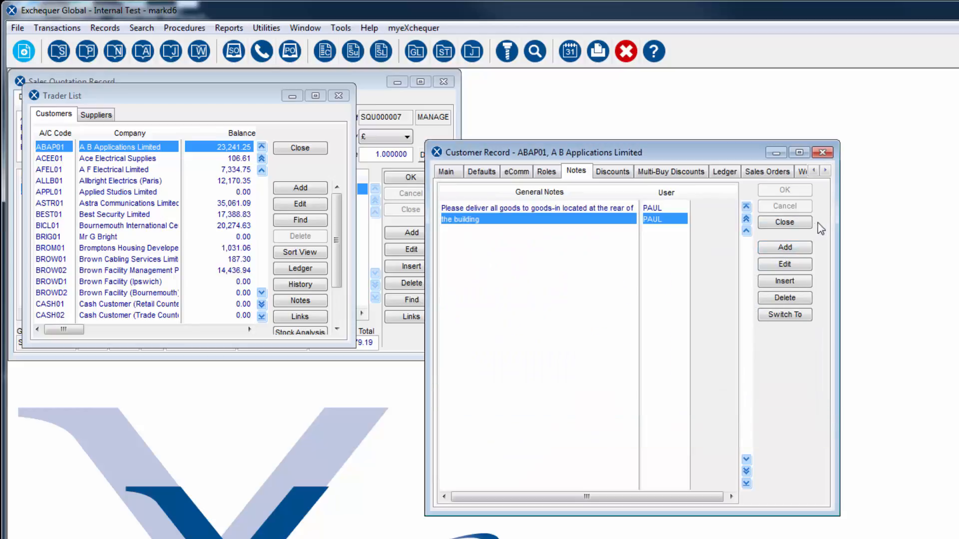
left_click(797, 225)
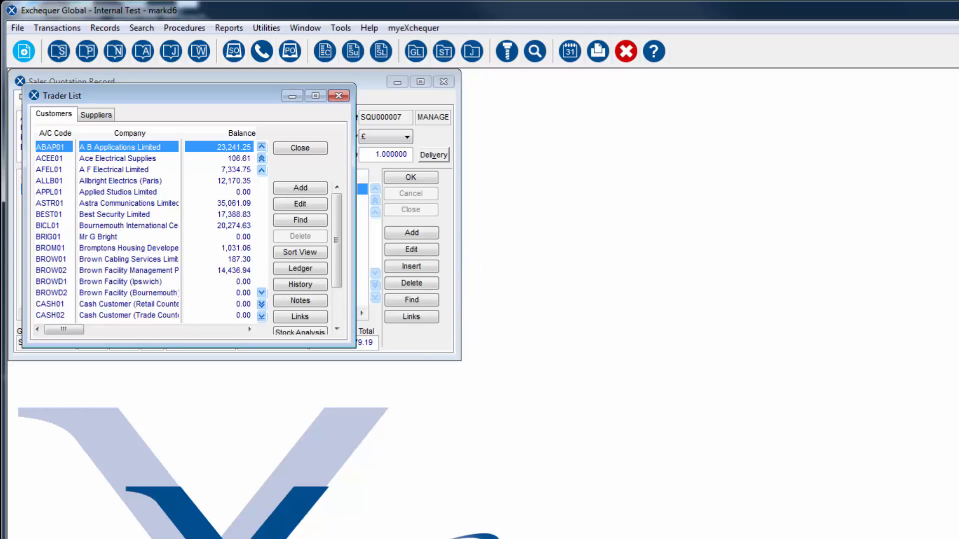
Step: Switch to Notes_Plug_Switches.ini in Notepad++ and examine the ACCOUNT CODE and STOCK CODE sections
left_click_drag(958, 247, 369, 69)
double_click(370, 69)
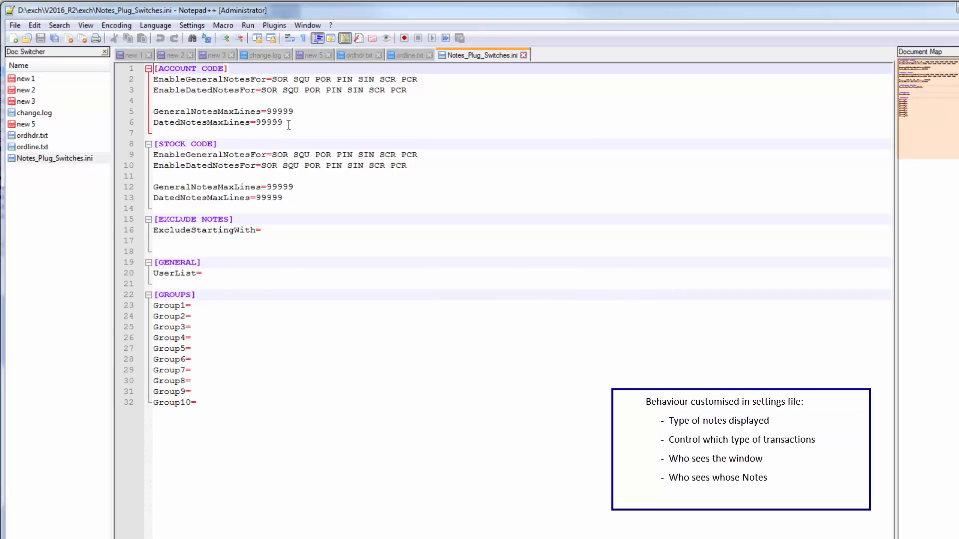
left_click_drag(289, 125, 142, 72)
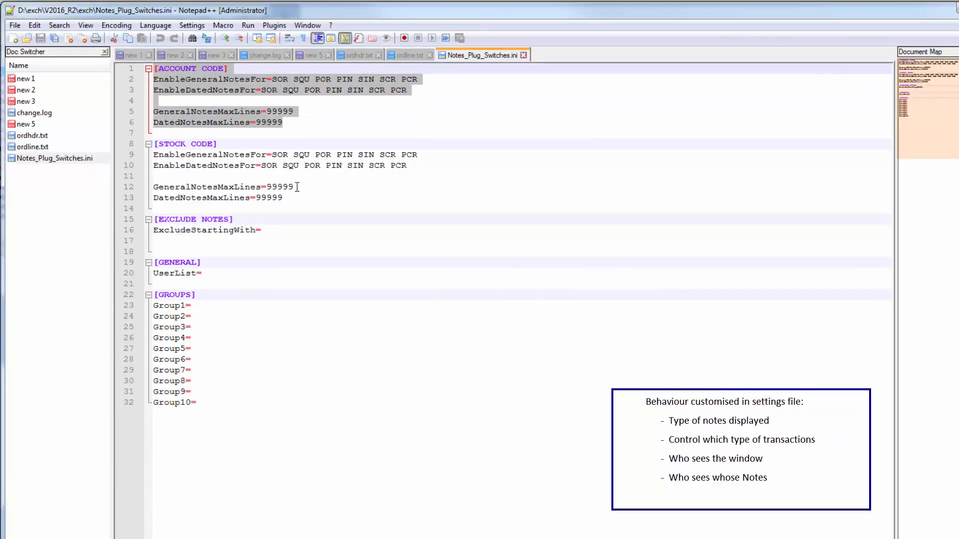
left_click_drag(297, 199, 153, 143)
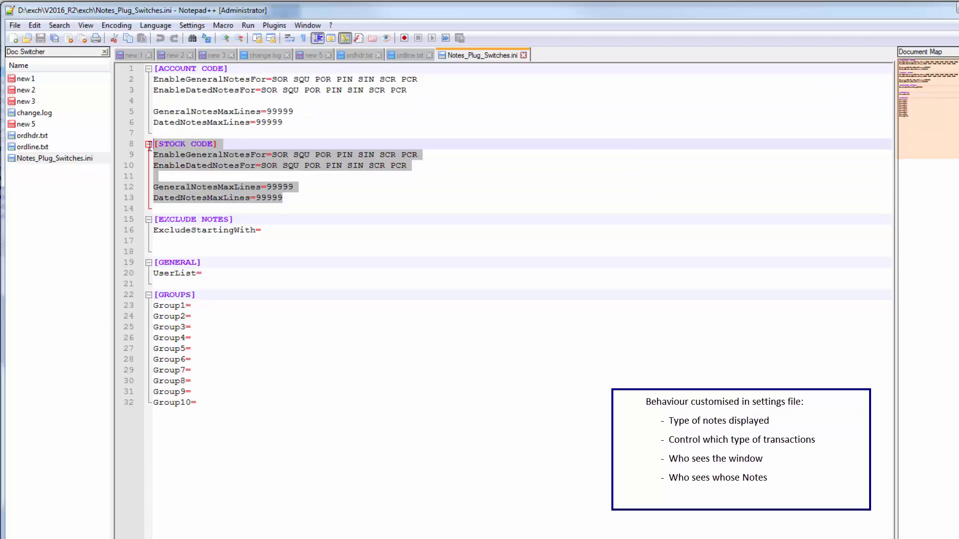
Step: Reduce the EnableGeneralNotesFor setting in the ACCOUNT CODE section to SQU only
left_click(207, 80)
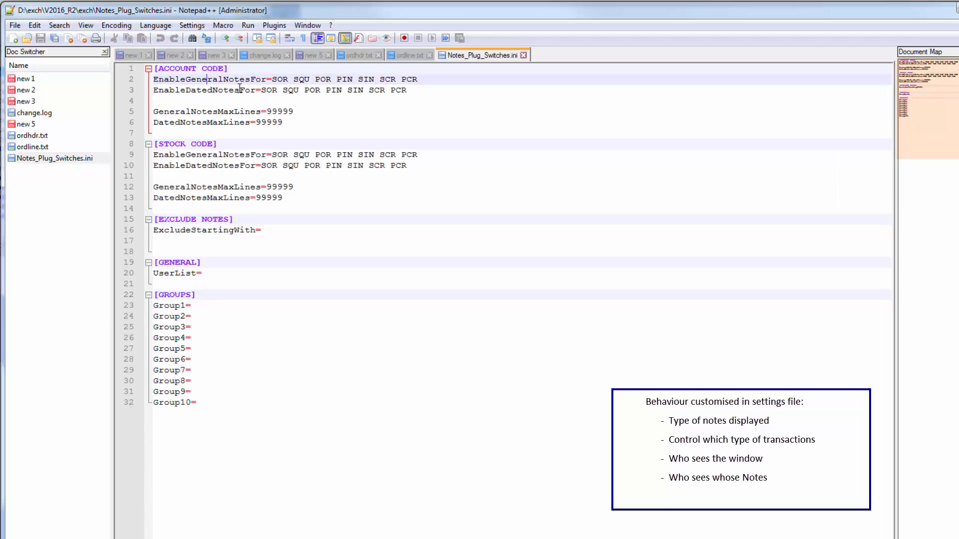
left_click_drag(272, 79, 288, 79)
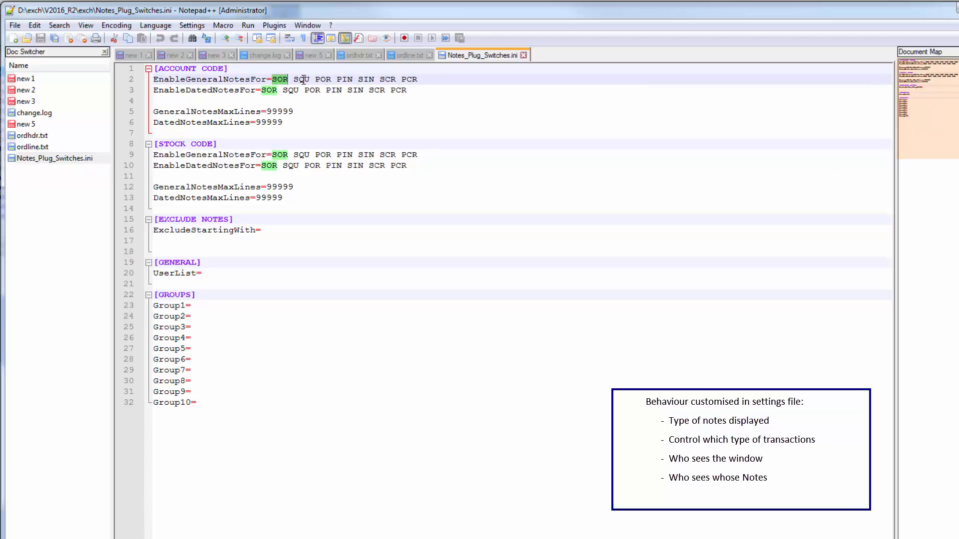
left_click_drag(293, 80, 273, 80)
key("Delete")
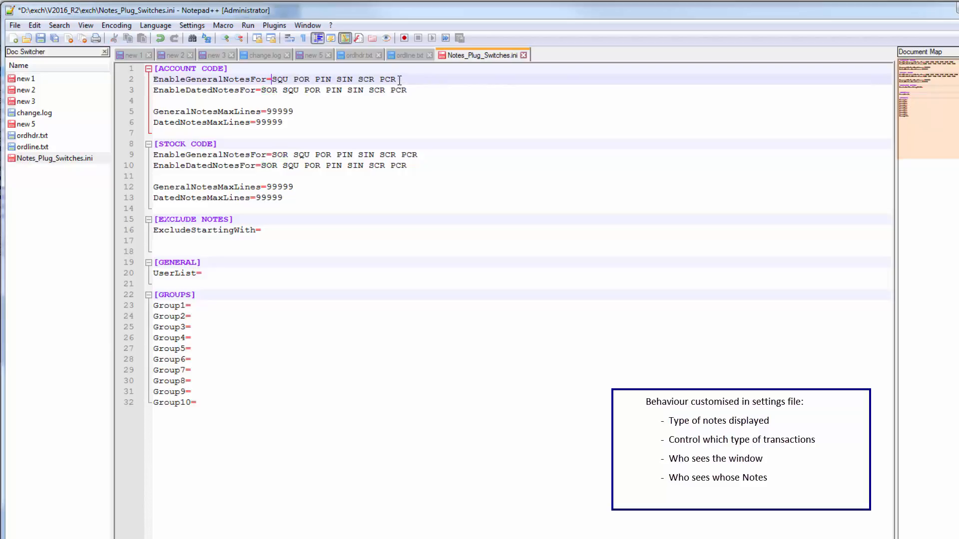
left_click_drag(395, 80, 293, 80)
key("Delete")
key("Down")
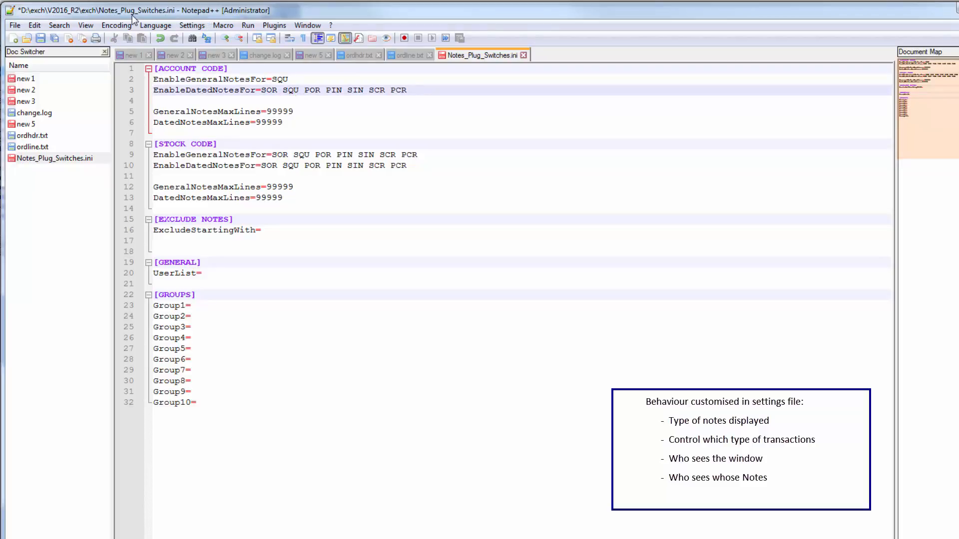
double_click(287, 80)
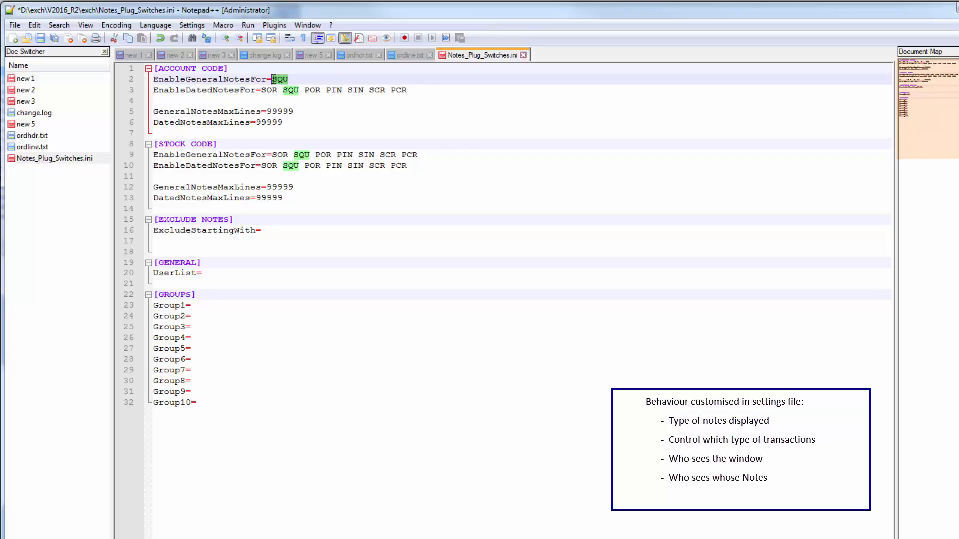
Step: Set DatedNotesMaxLines in the ACCOUNT CODE section to 0 and review the general notes line limits for accounts and stock
left_click_drag(282, 122, 255, 122)
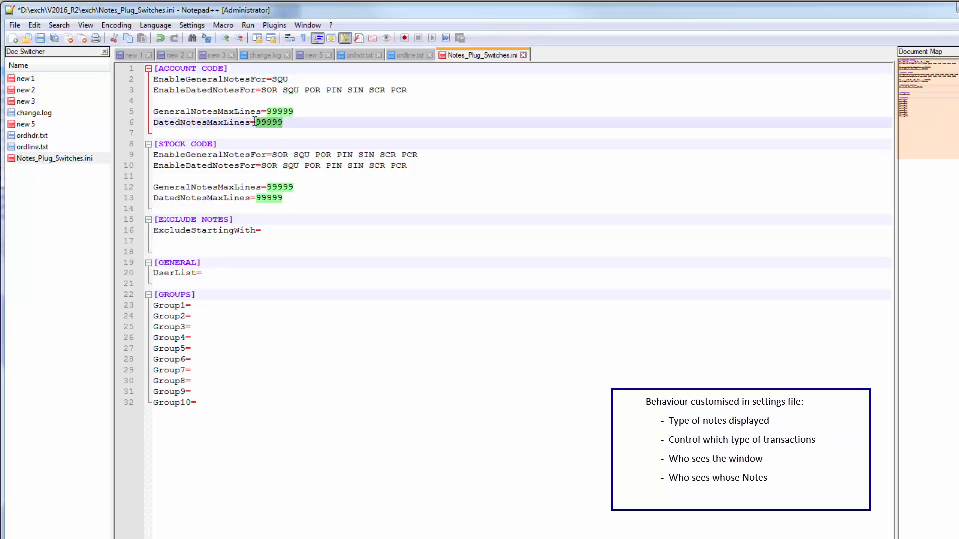
type("0")
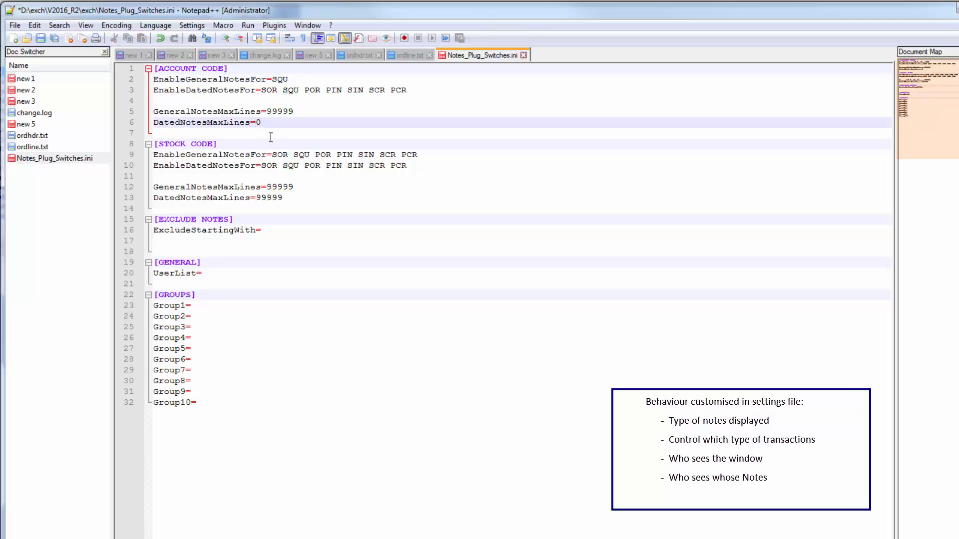
left_click(267, 144)
left_click(264, 124)
left_click_drag(267, 111, 294, 111)
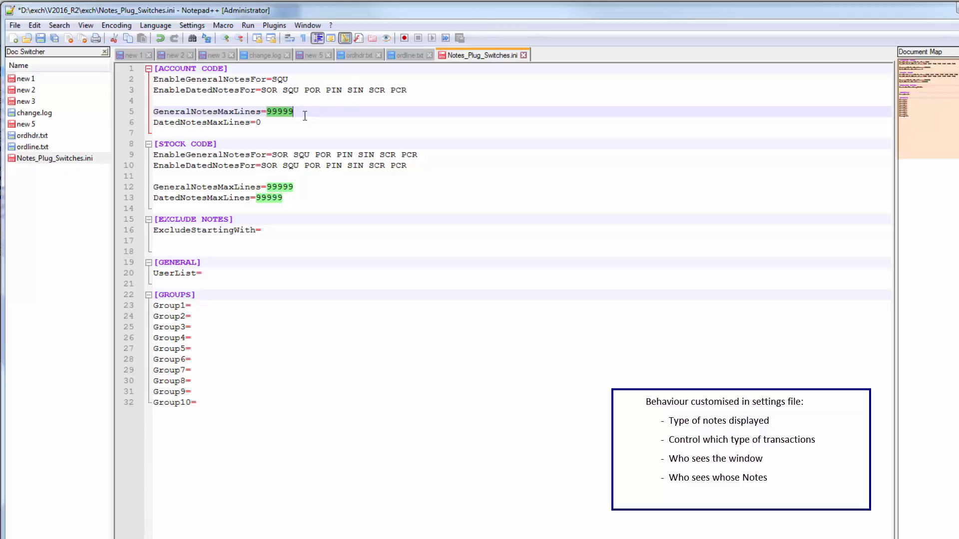
left_click(272, 154)
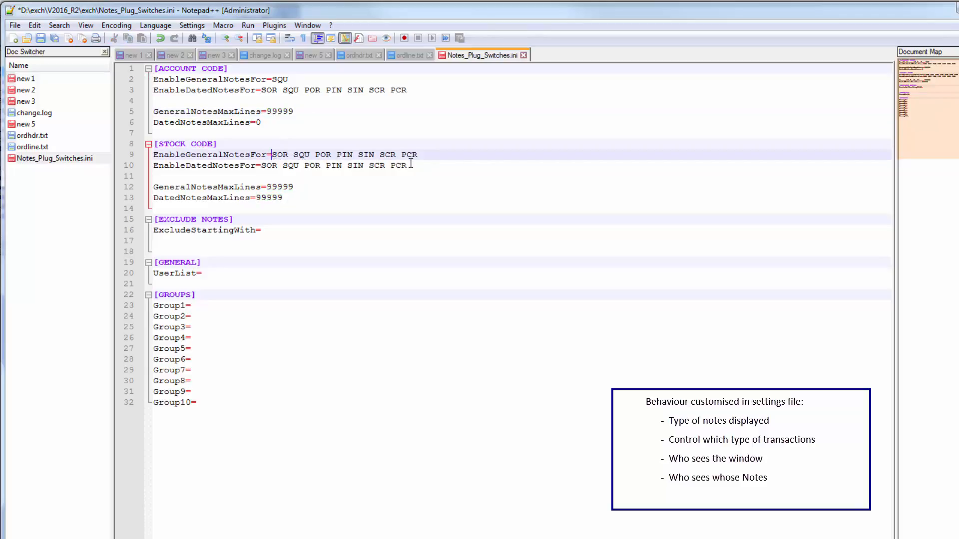
double_click(285, 187)
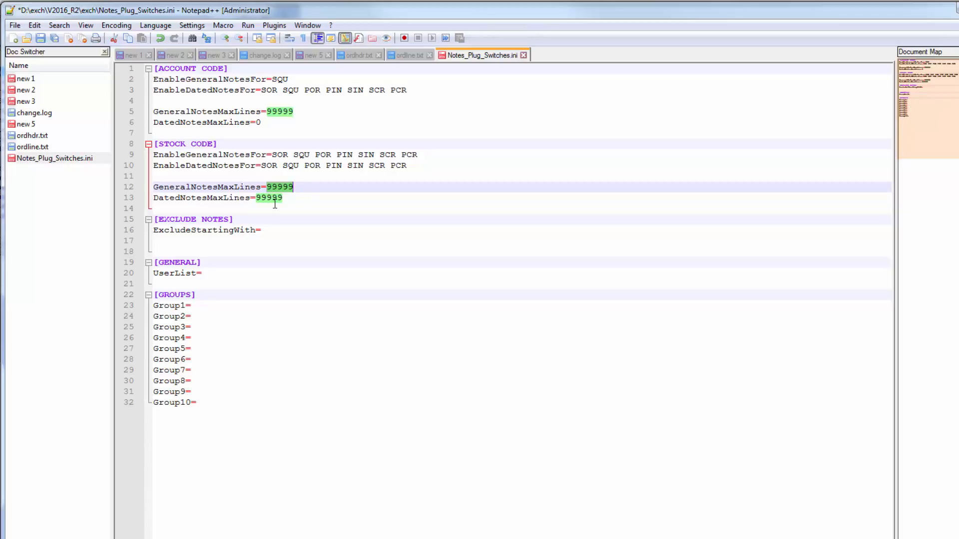
Step: Enter three user names, separated by spaces, as the Group1 value in the GROUPS section
left_click(196, 307)
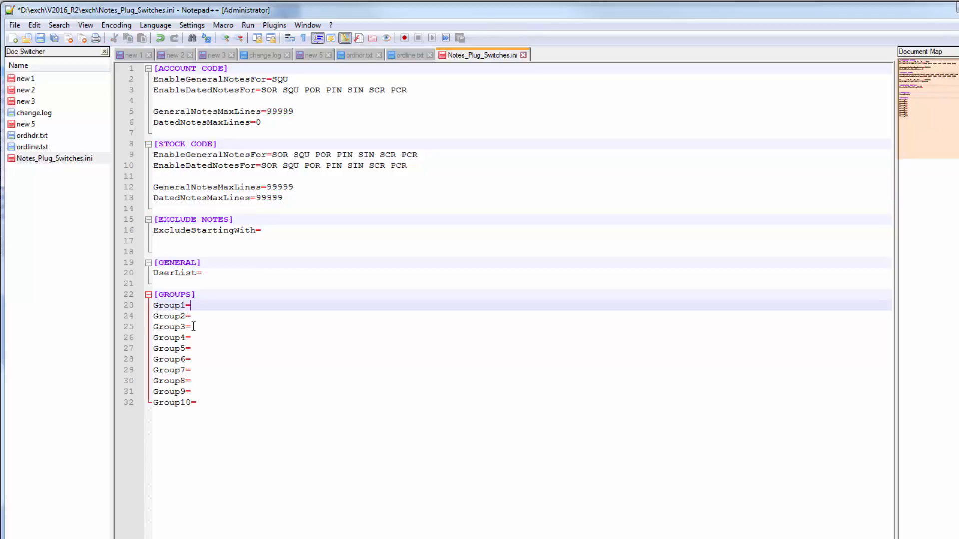
type("MISS SAM JIM")
Step: Examine the individual user names listed in the Group1 entry
double_click(222, 305)
double_click(195, 306)
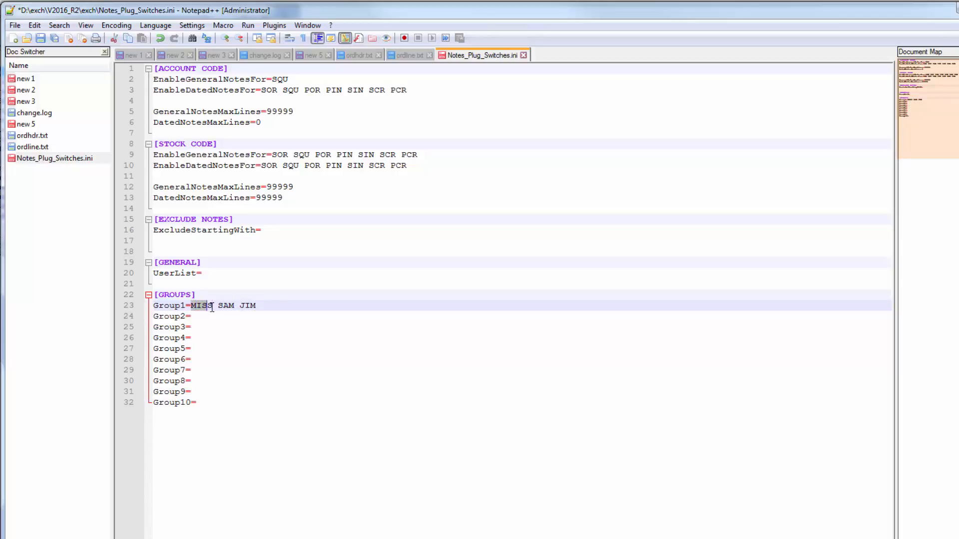
key("ctrl+Right")
key("ctrl+Right")
key("ctrl+Right")
key("shift+Left")
key("shift+Left")
key("shift+Left")
right_click(542, 256)
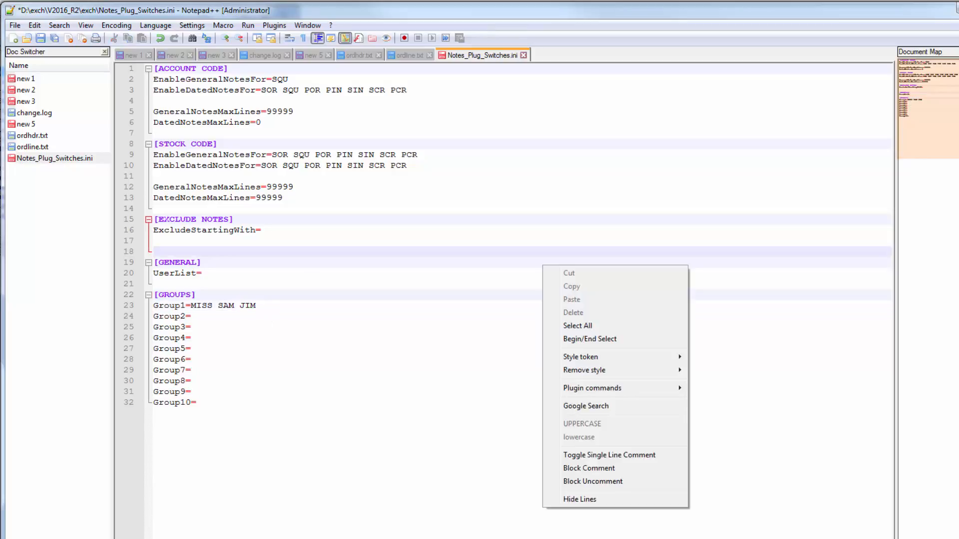
key("Escape")
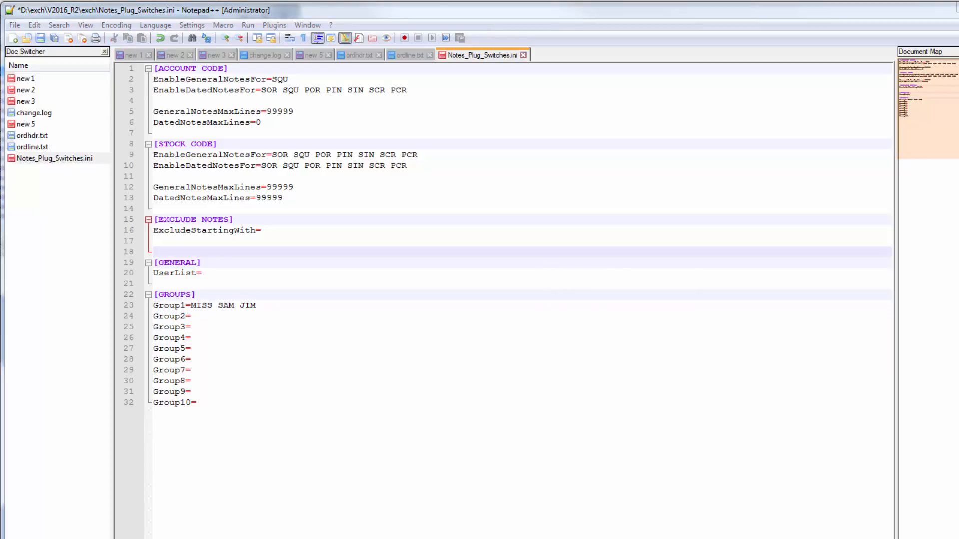
Step: Replace the spaces between the three user names in Group1 with commas
left_click(217, 306)
key("BackSpace")
type(",SAM")
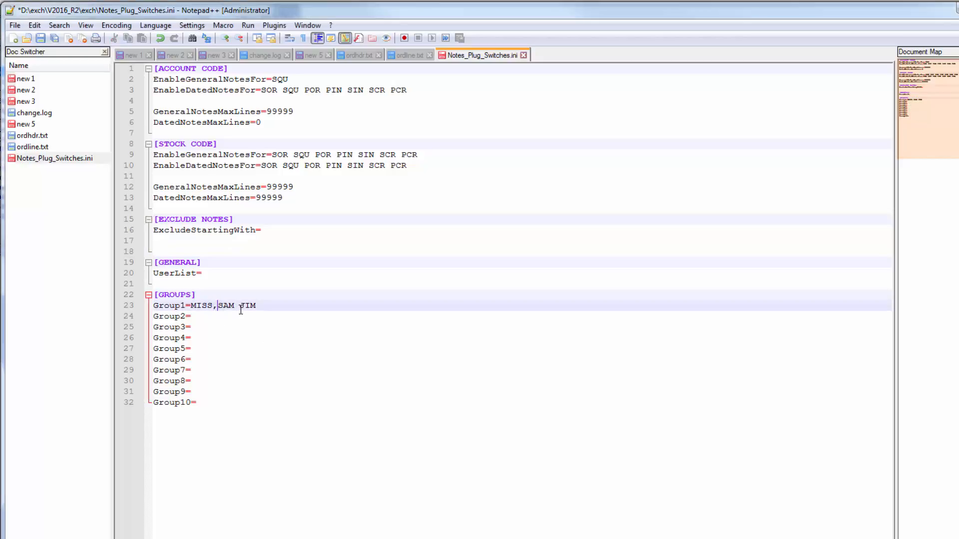
type(",")
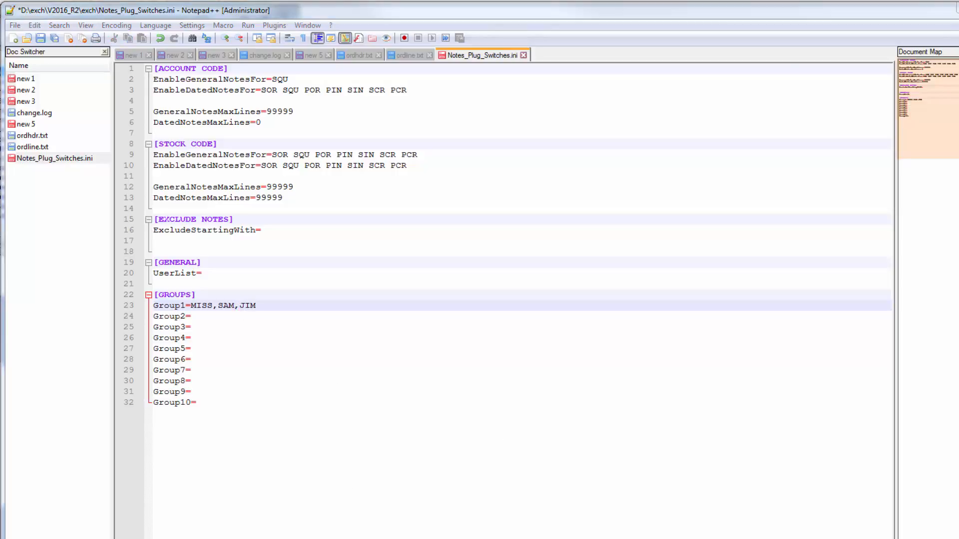
Step: Switch to the Notes plug-in for Exchequer web page in the browser and examine the Groups of Users example entries
left_click_drag(958, 55, 590, 0)
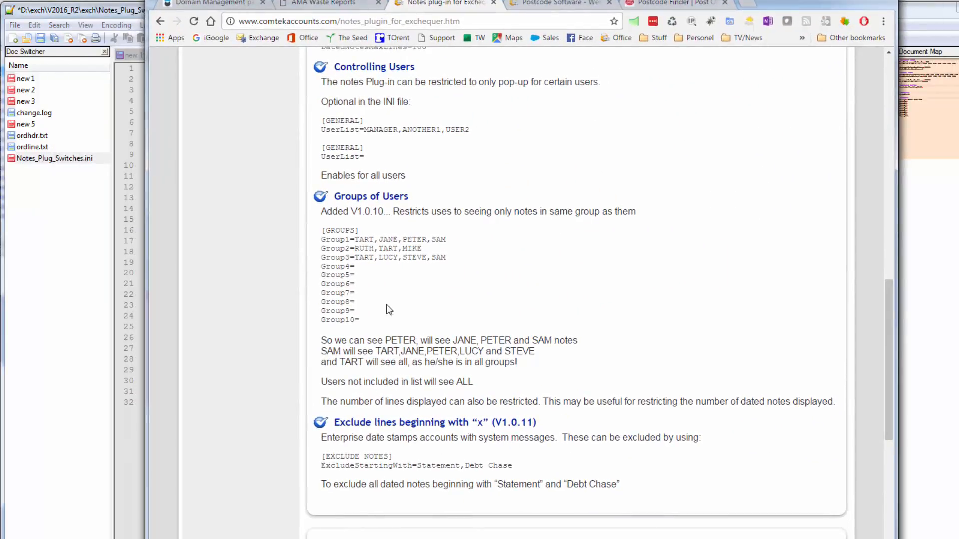
left_click_drag(449, 260, 316, 245)
left_click(371, 272)
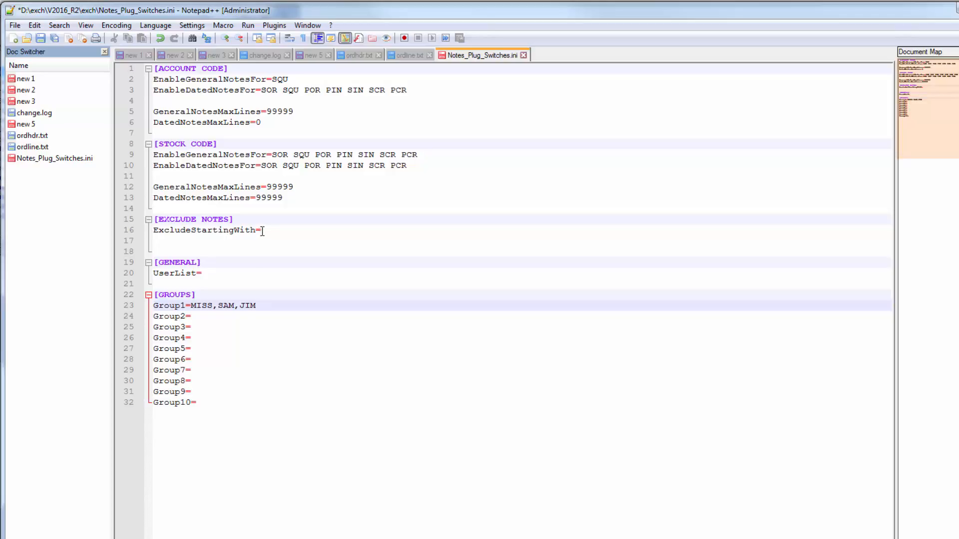
Step: Switch back to Notes_Plug_Switches.ini in Notepad++ and select the ExcludeStartingWith line in the EXCLUDE NOTES section
left_click_drag(262, 232, 153, 231)
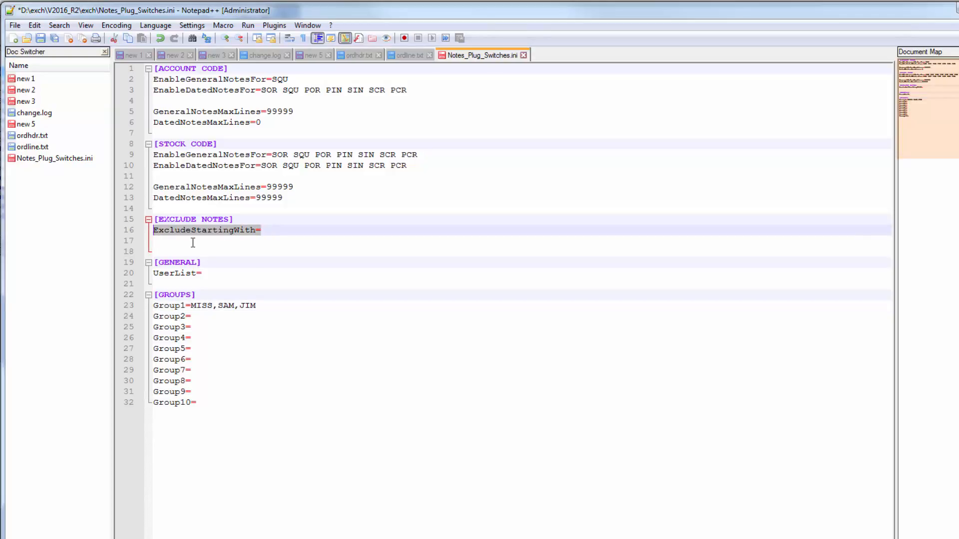